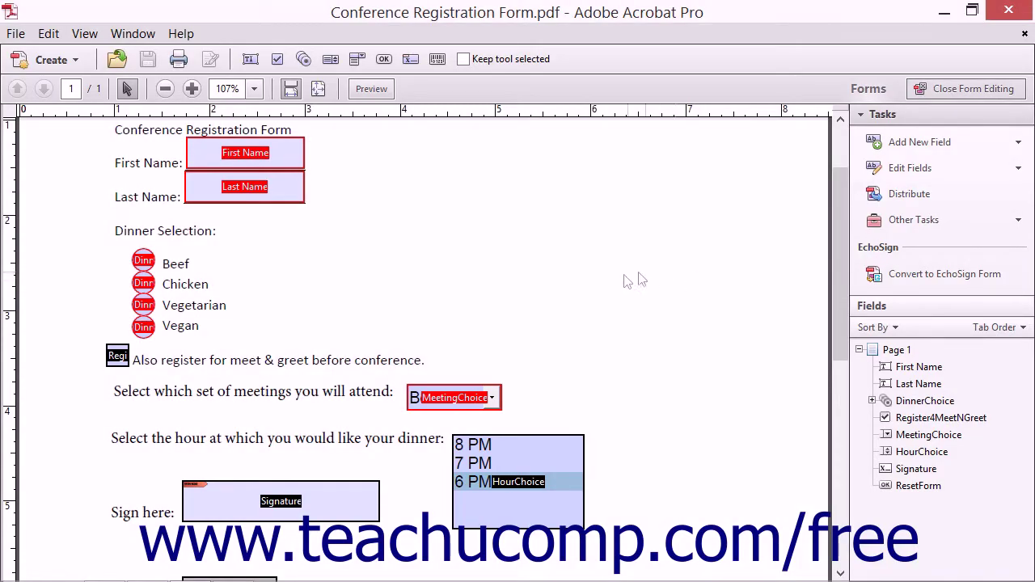
# Select the MeetingChoice field and First Name field, and briefly view and close MeetingChoice's properties
pyautogui.click(454, 390)
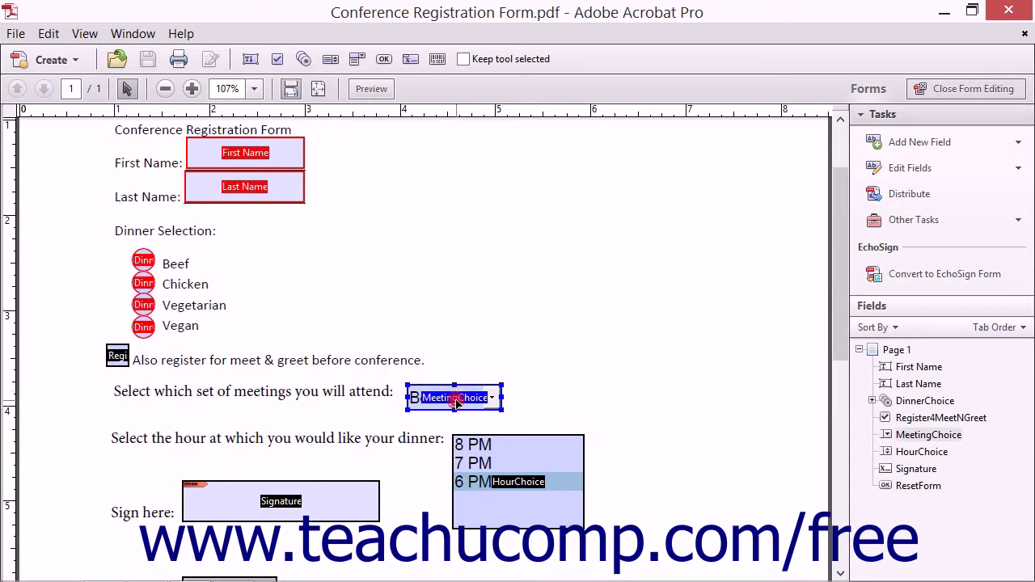
pyautogui.keyDown('shift'); pyautogui.click(283, 162); pyautogui.keyUp('shift')
pyautogui.click(283, 161)
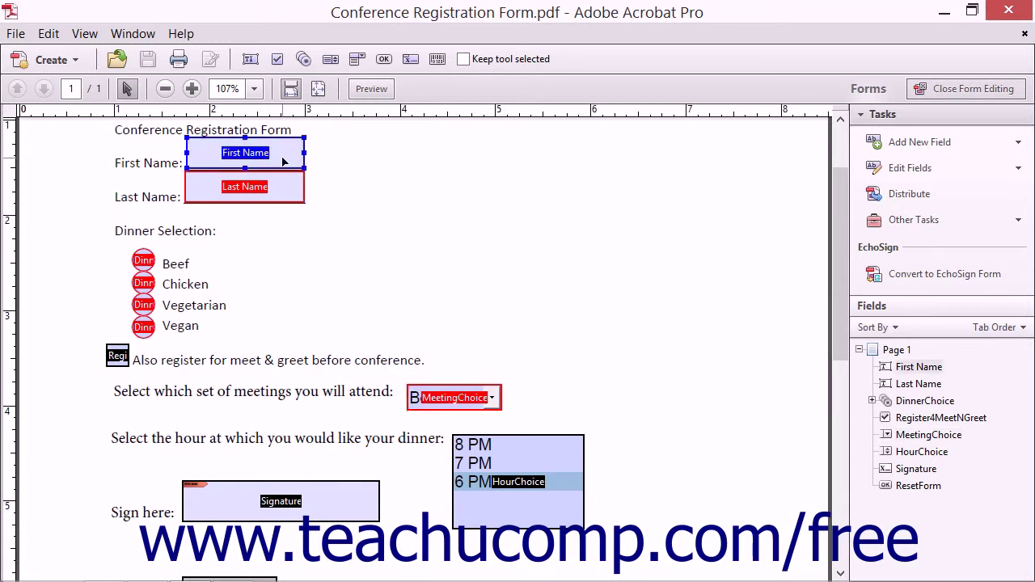
pyautogui.doubleClick(439, 398)
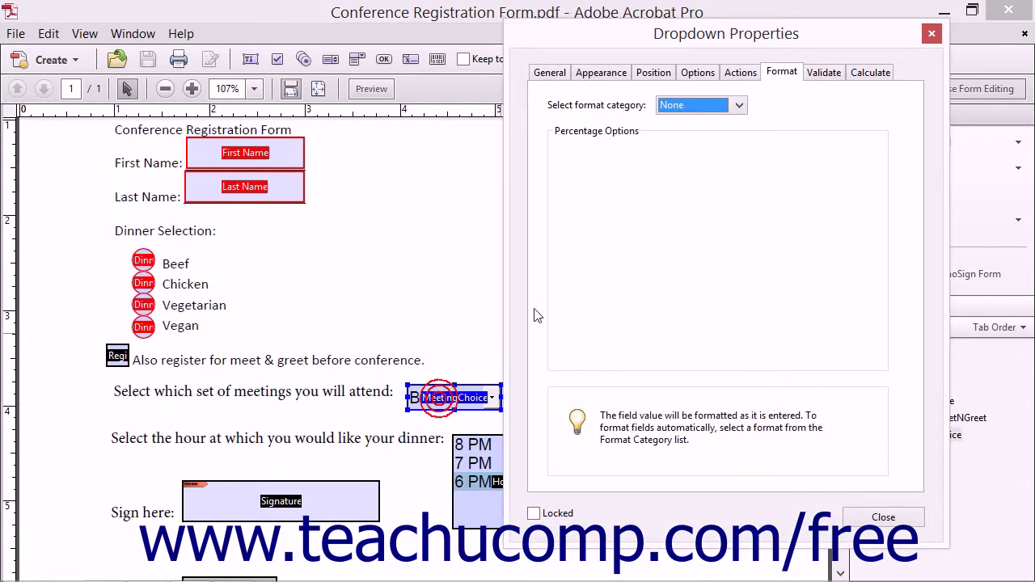
pyautogui.click(931, 34)
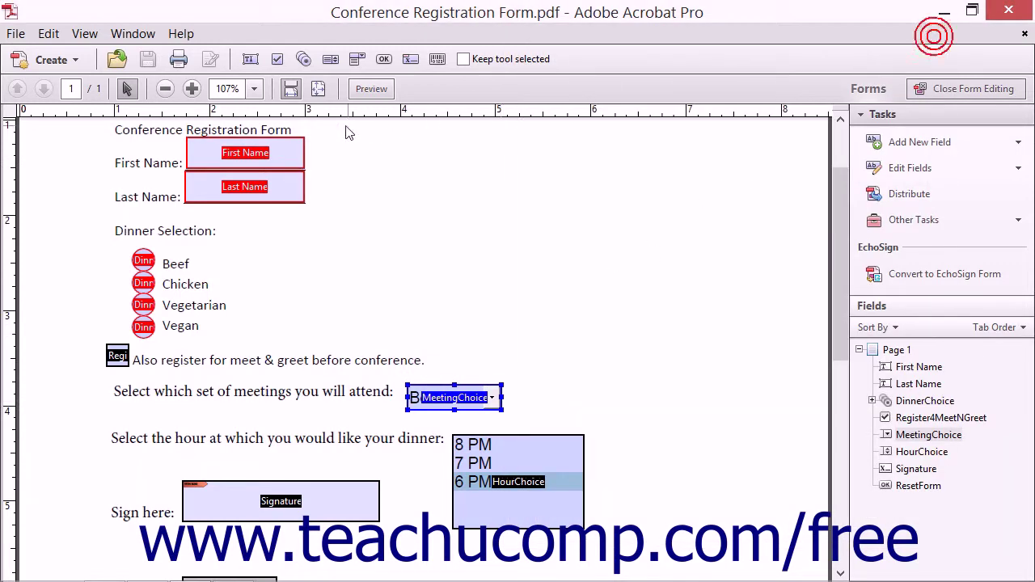
# Open the First Name field's properties, look over General and Appearance, and land on Format
pyautogui.doubleClick(270, 159)
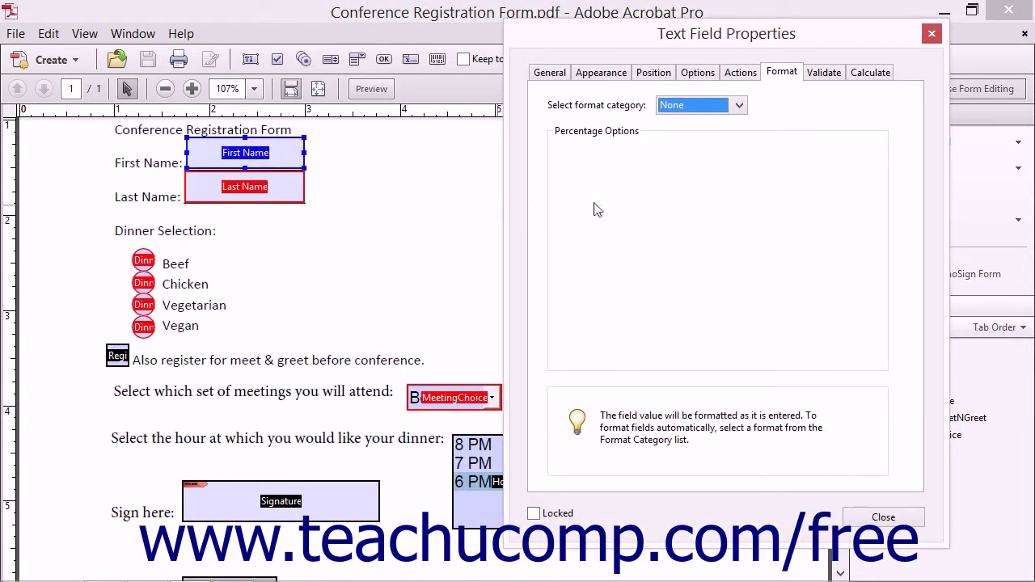
pyautogui.click(552, 74)
pyautogui.click(590, 74)
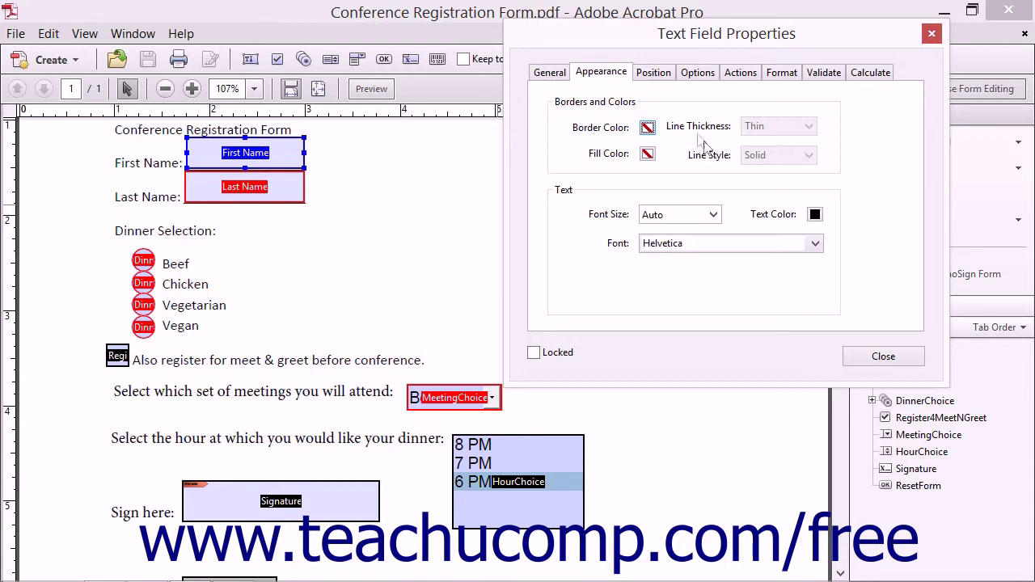
pyautogui.click(778, 76)
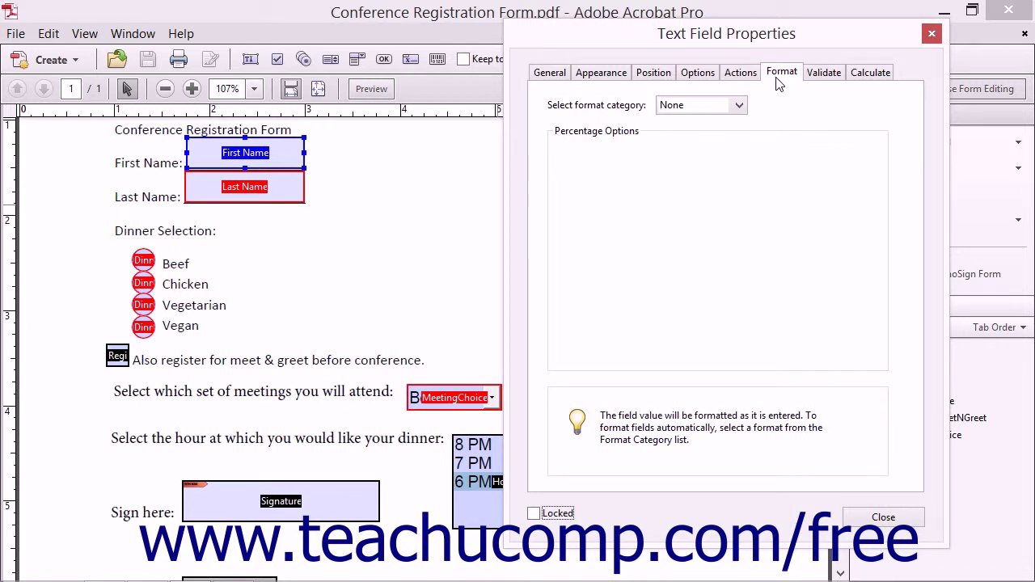
# Set the First Name field's format category to Number and view the decimal place choices
pyautogui.click(739, 106)
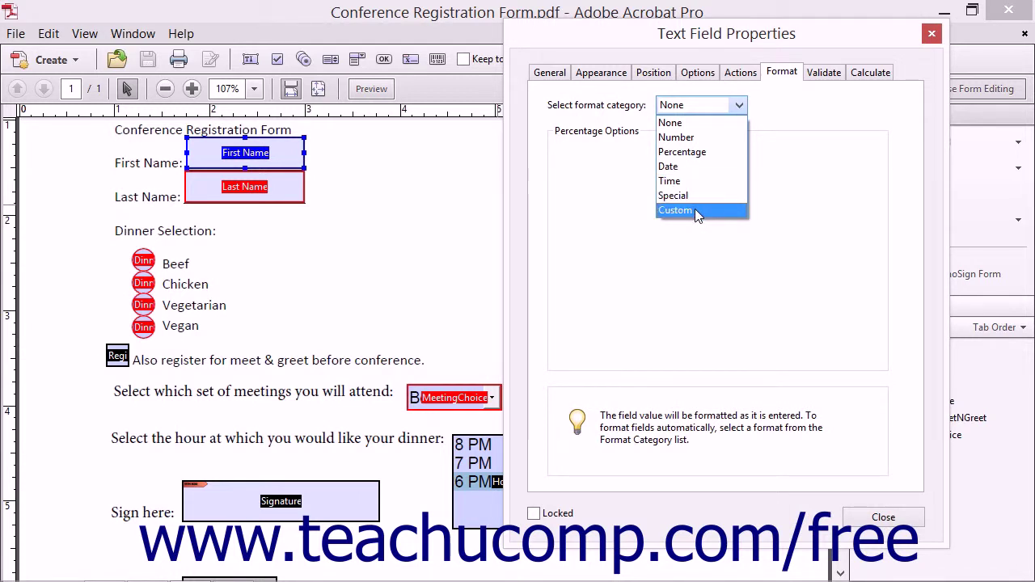
pyautogui.click(688, 139)
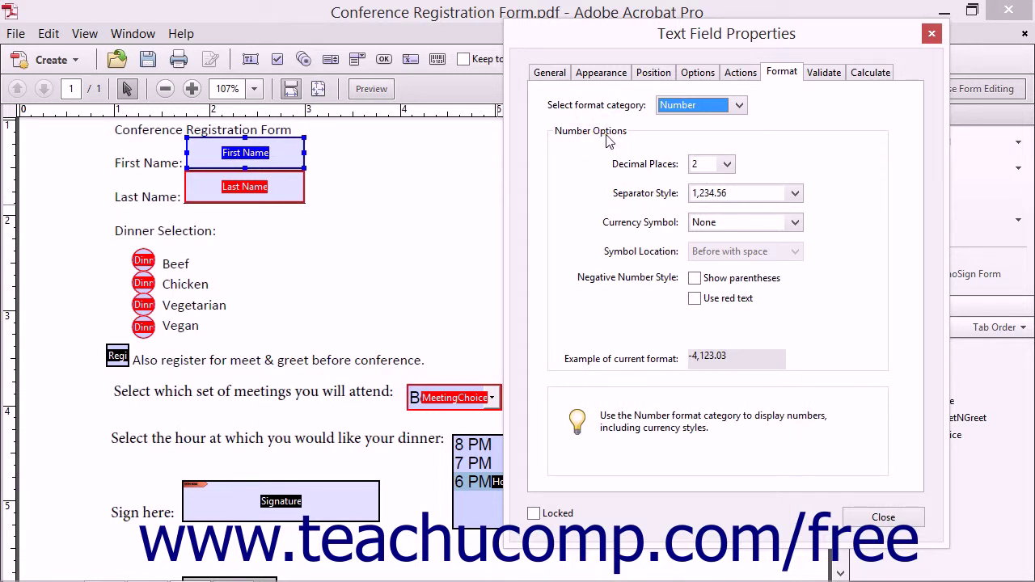
pyautogui.click(726, 165)
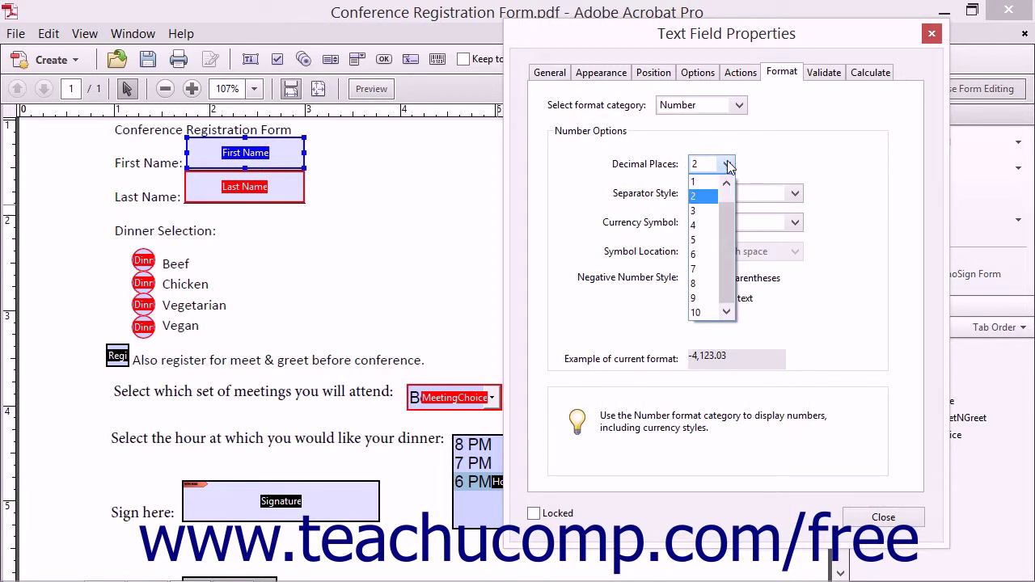
# Keep 2 decimal places and 1,234.56 separators, and add a $ currency symbol before with a space
pyautogui.click(769, 164)
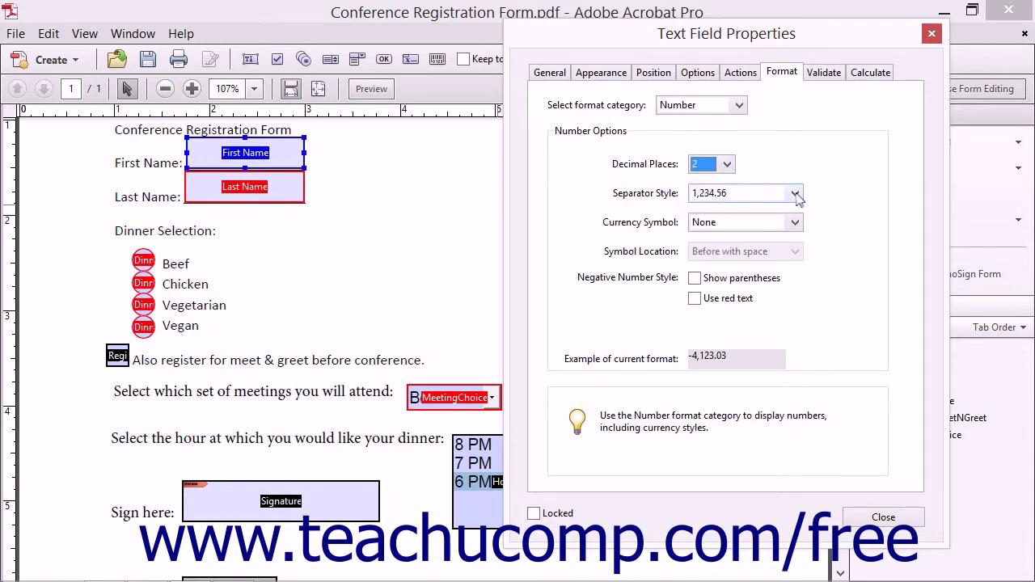
pyautogui.click(796, 195)
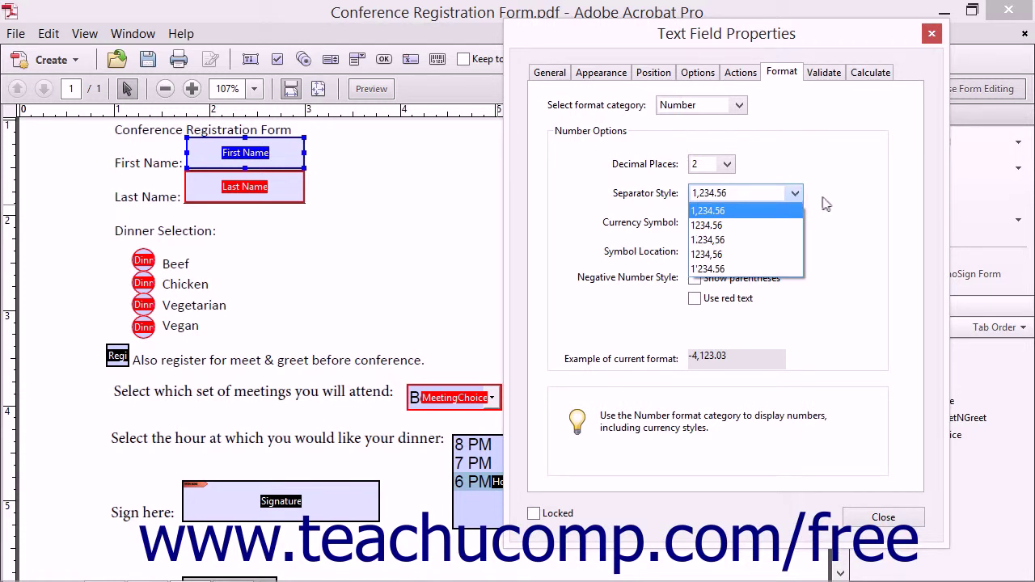
pyautogui.click(823, 203)
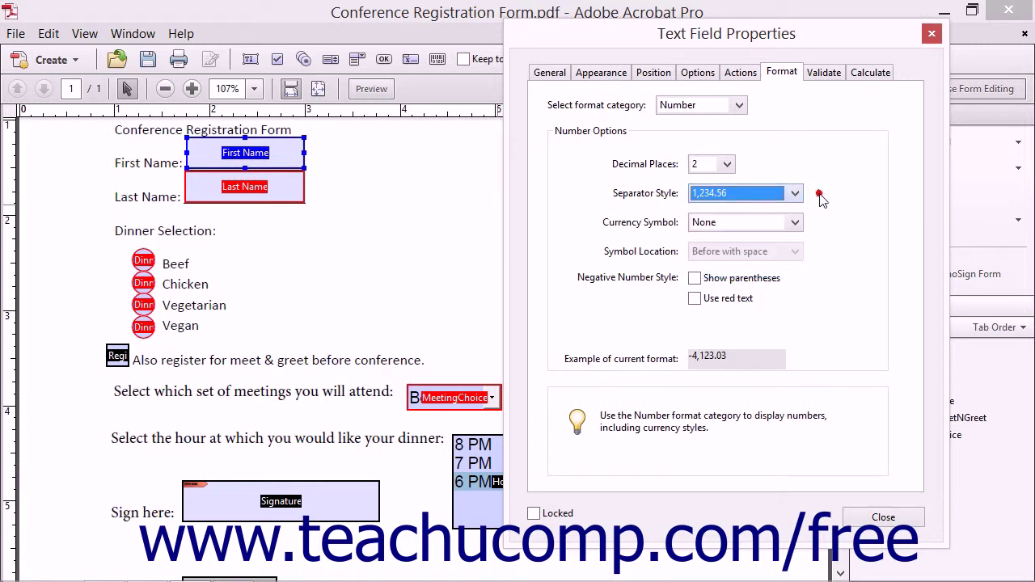
pyautogui.click(792, 226)
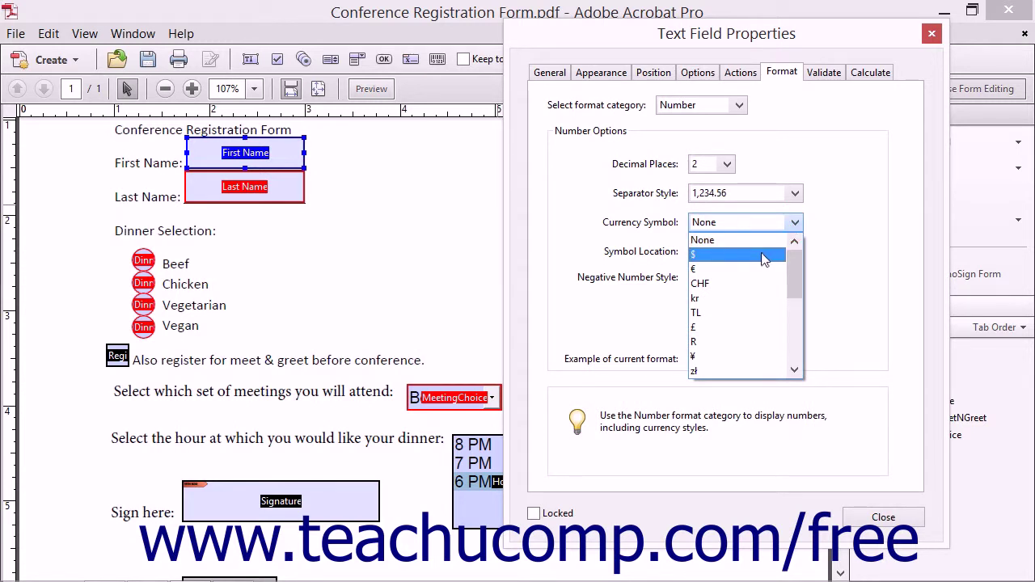
pyautogui.click(763, 257)
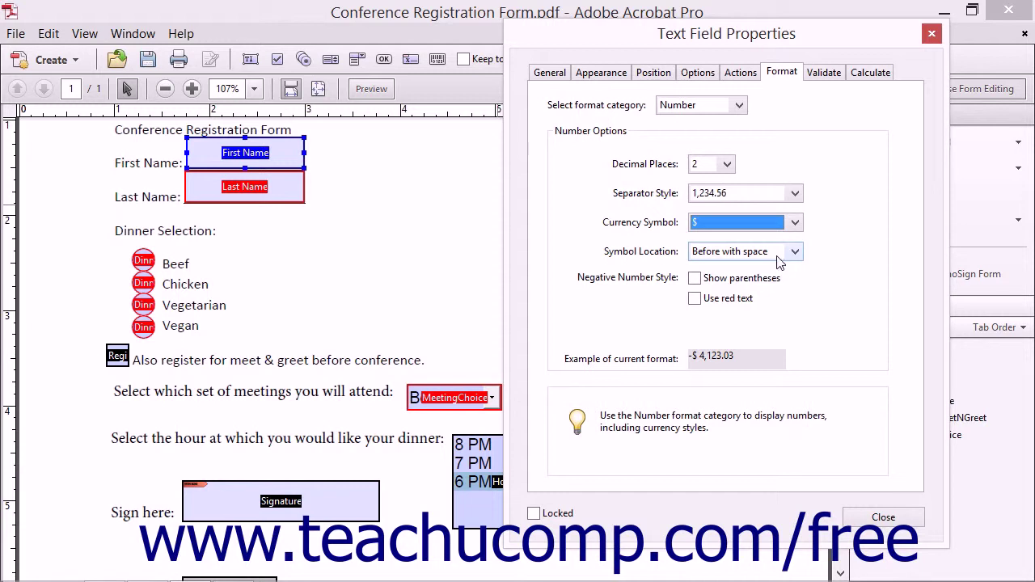
pyautogui.click(795, 252)
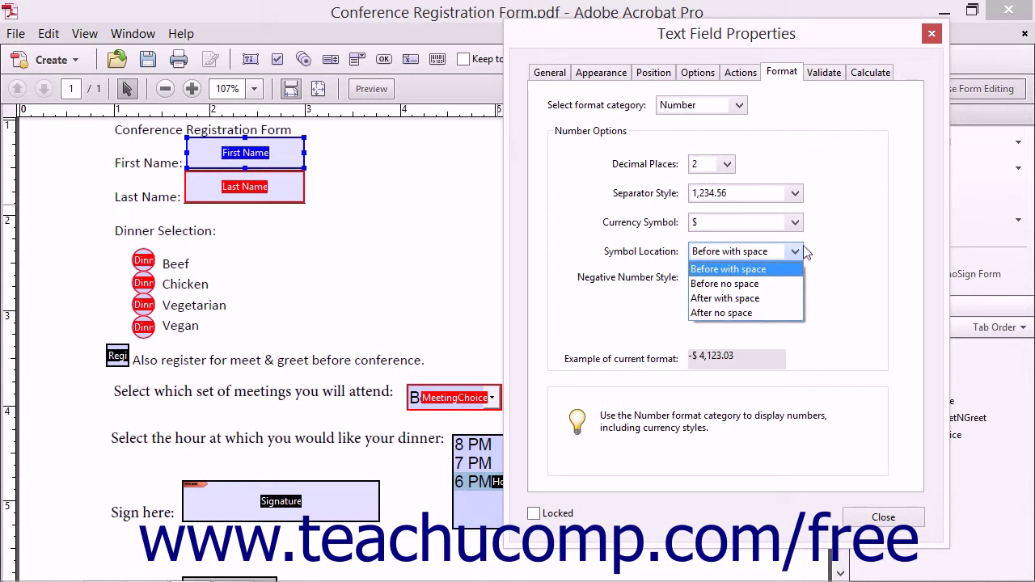
# Change the number format's currency symbol back to None
pyautogui.click(803, 245)
pyautogui.click(797, 212)
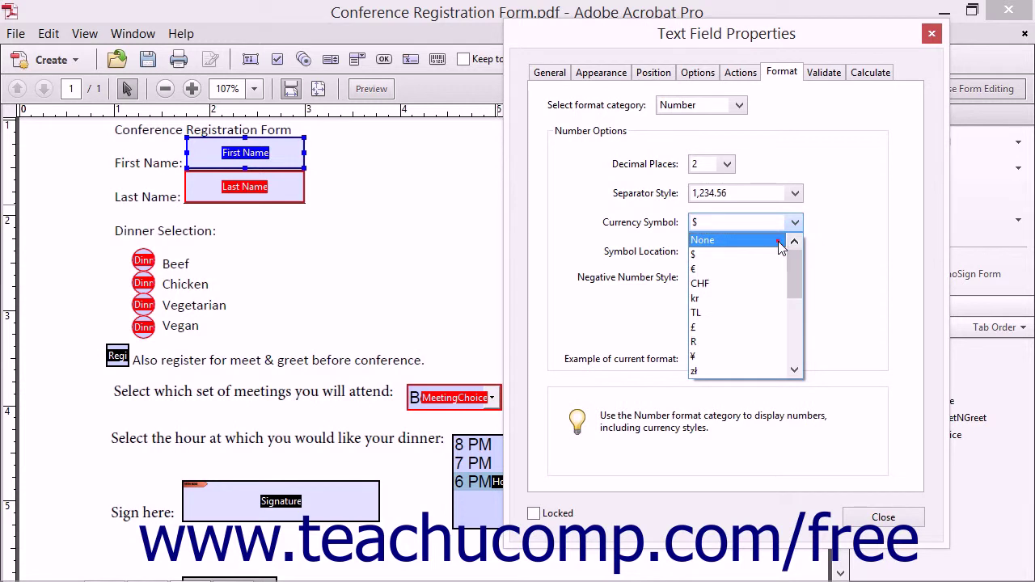
pyautogui.click(777, 240)
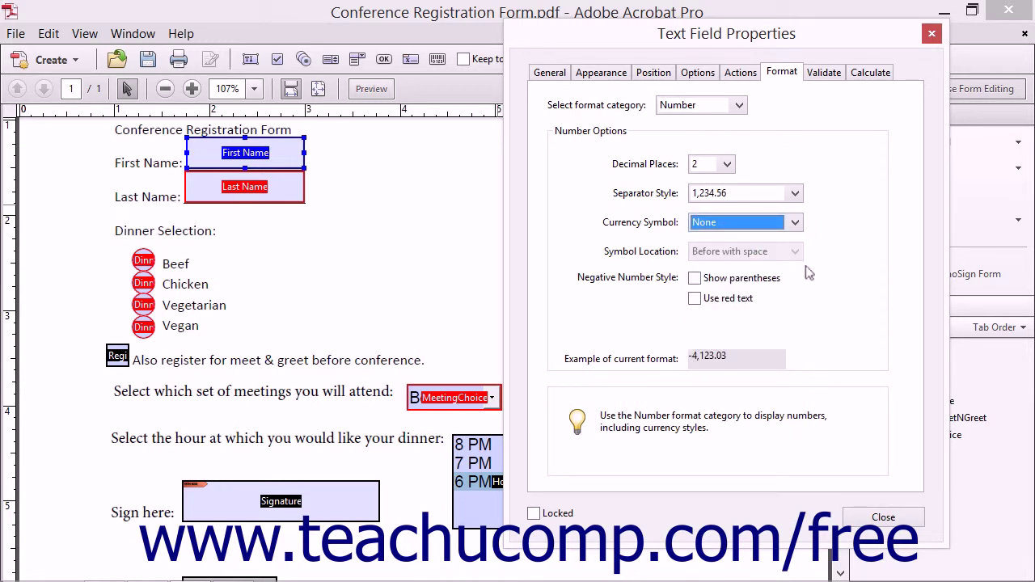
# Try the parentheses and red-text negative number options, then leave both unchecked
pyautogui.click(698, 283)
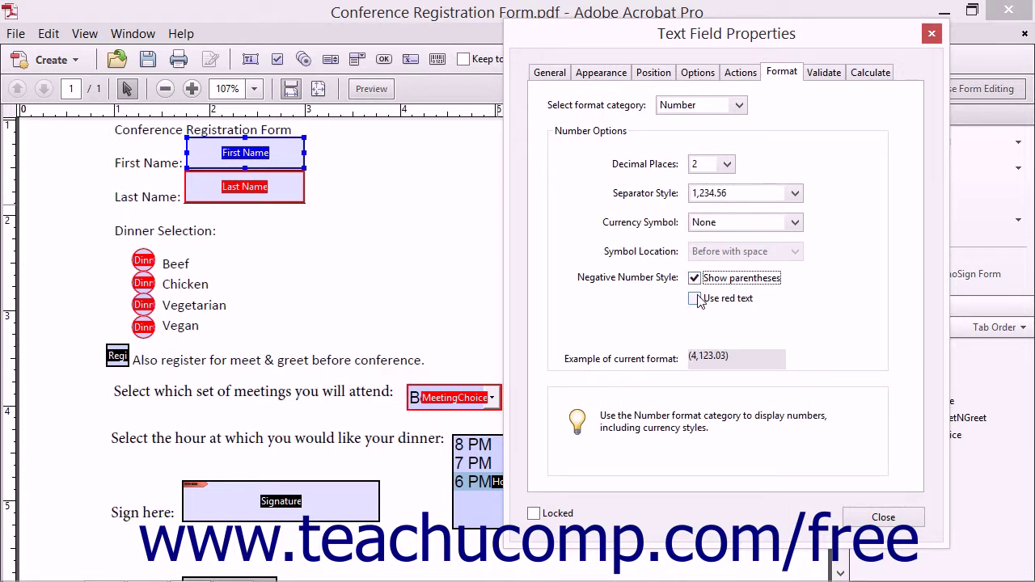
pyautogui.click(697, 300)
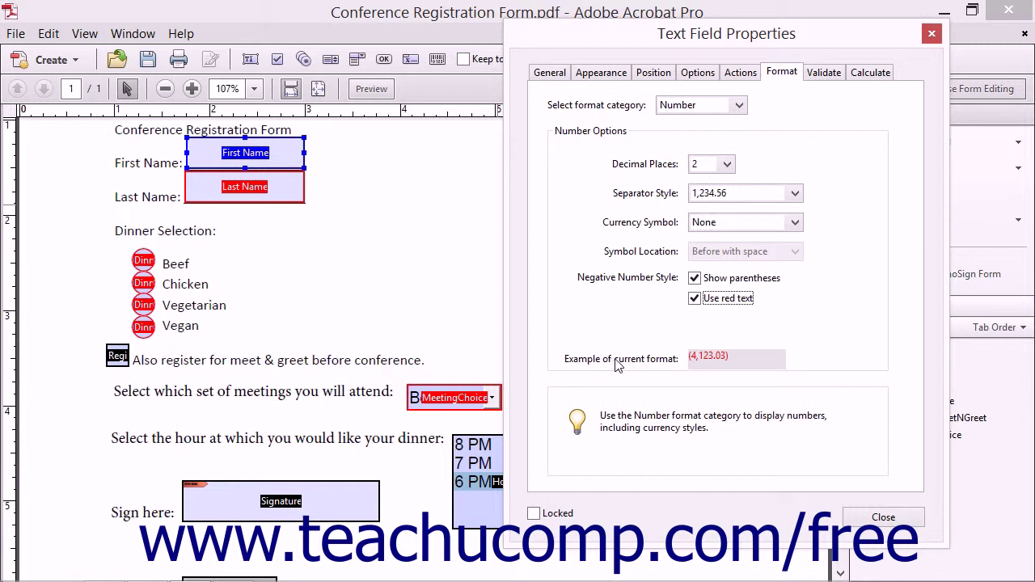
pyautogui.click(694, 298)
pyautogui.click(693, 277)
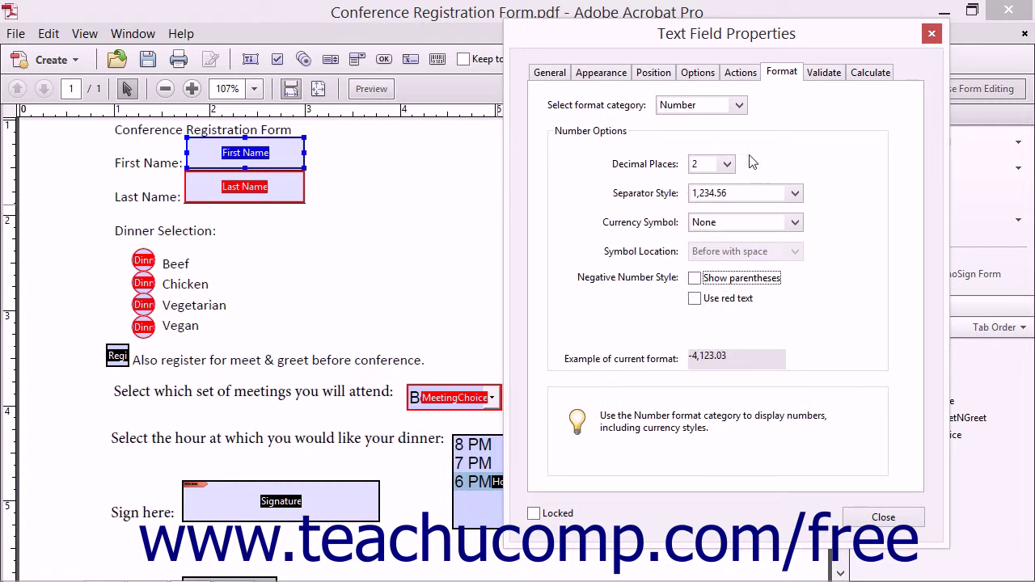
pyautogui.click(737, 107)
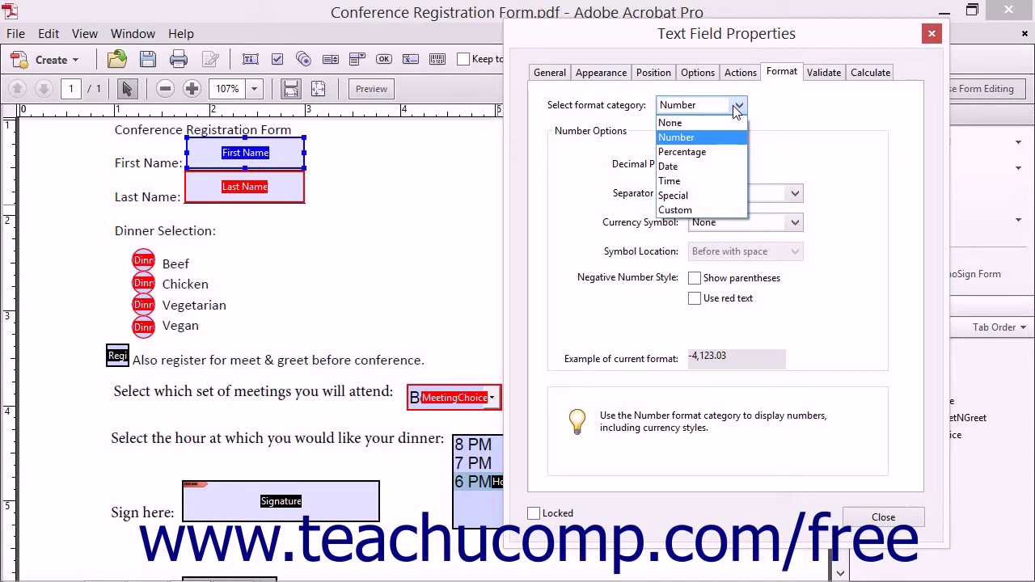
pyautogui.click(705, 155)
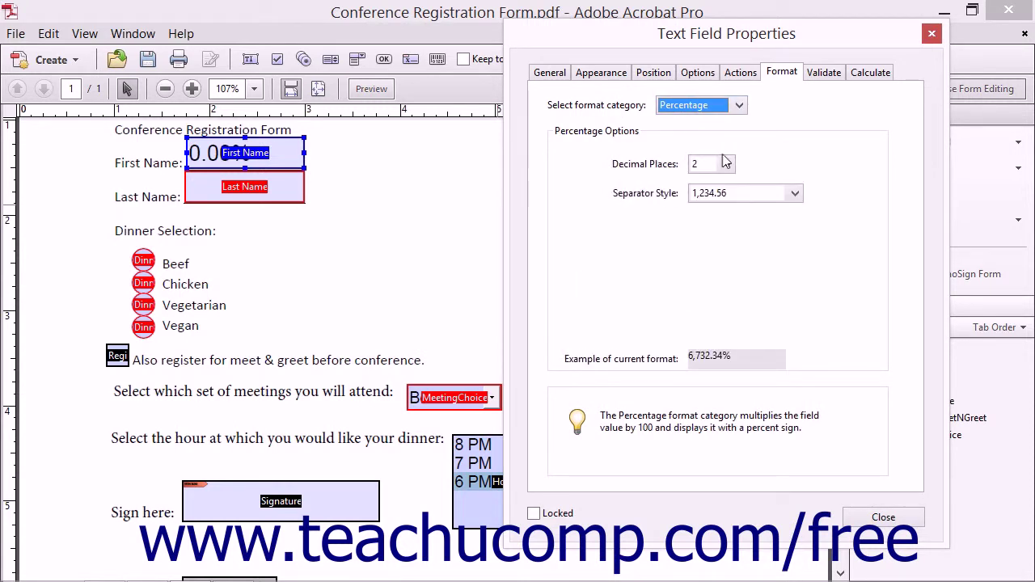
pyautogui.click(587, 135)
pyautogui.click(651, 171)
pyautogui.click(662, 199)
# Switch the field's format to Date with the Custom date option and an empty pattern box
pyautogui.click(739, 106)
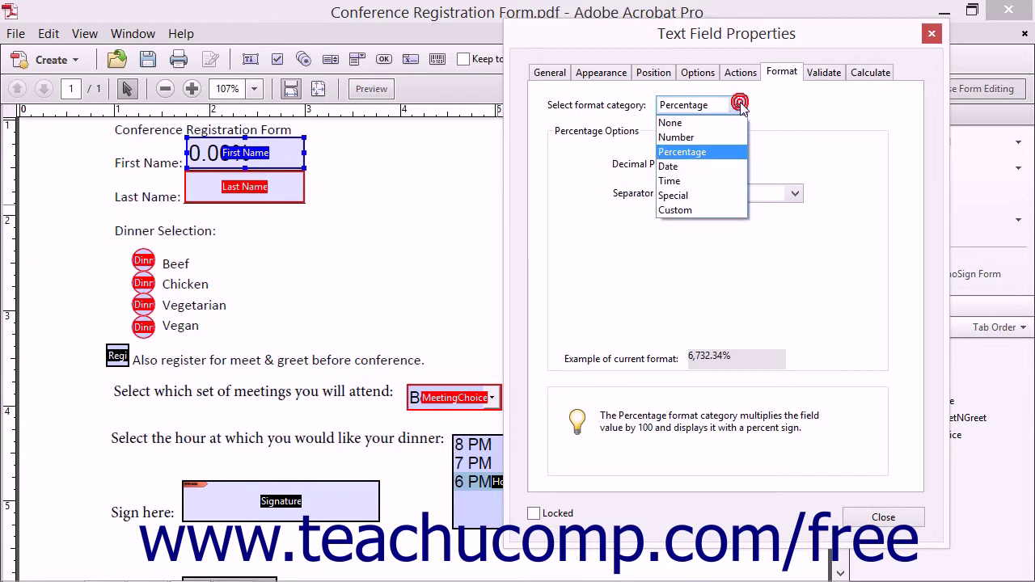
pyautogui.click(701, 166)
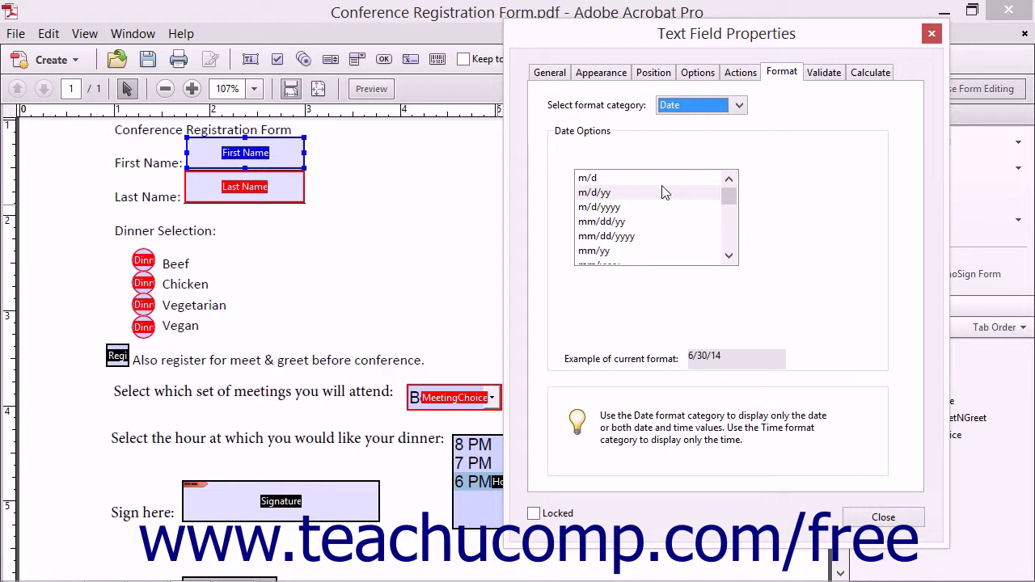
pyautogui.click(567, 176)
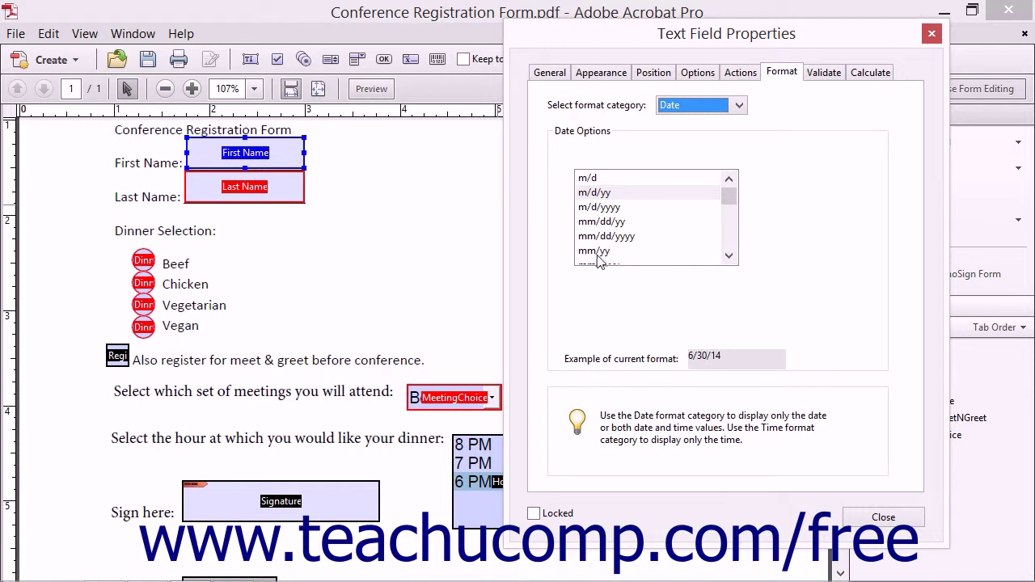
pyautogui.moveTo(731, 194); pyautogui.dragTo(737, 273)
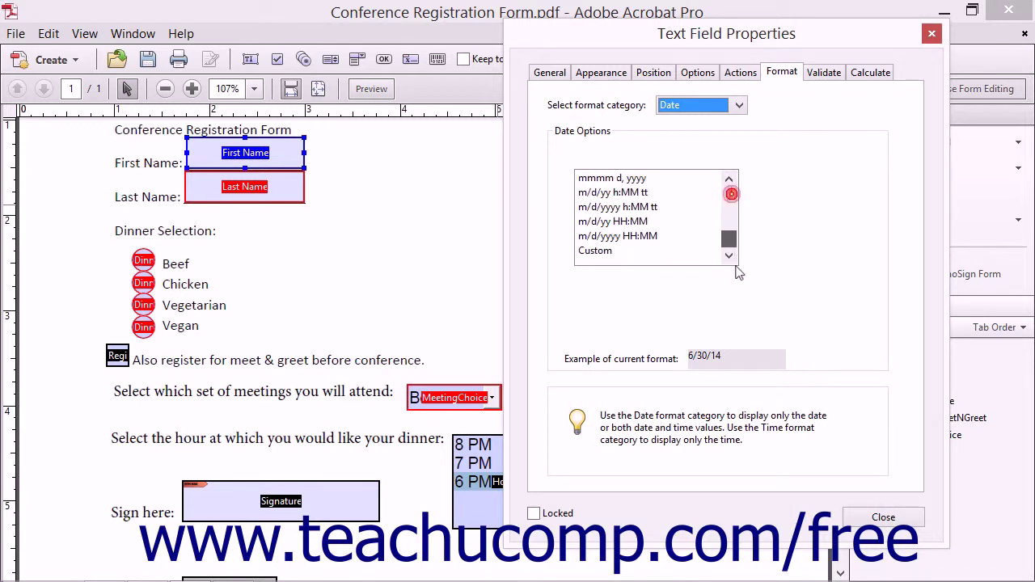
pyautogui.click(634, 252)
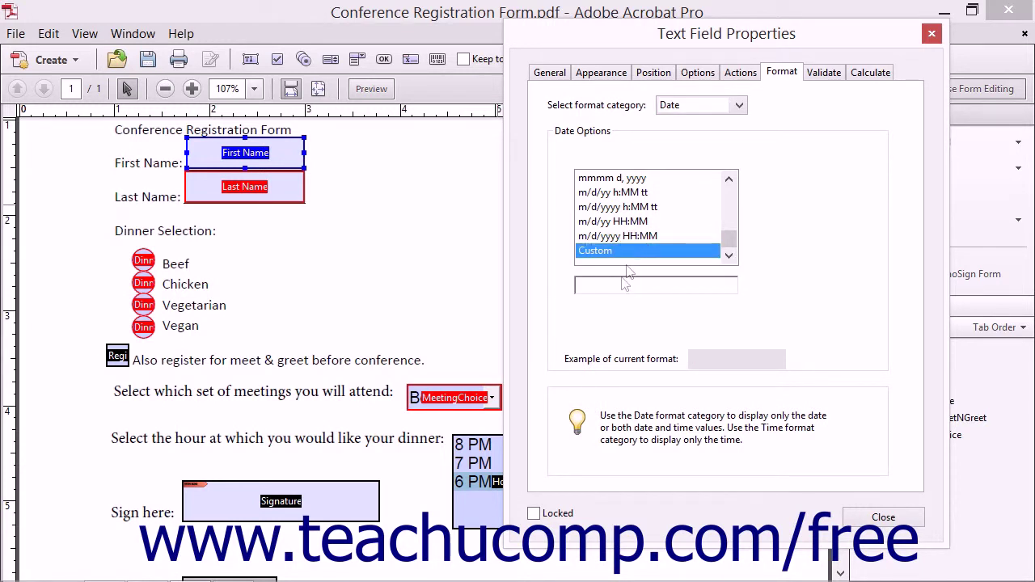
pyautogui.click(620, 284)
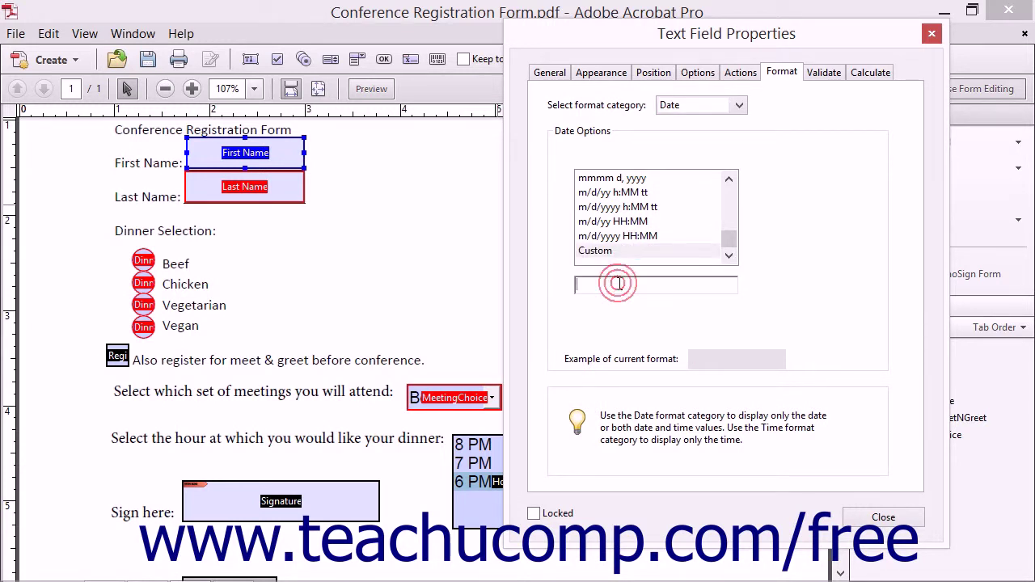
pyautogui.click(619, 284)
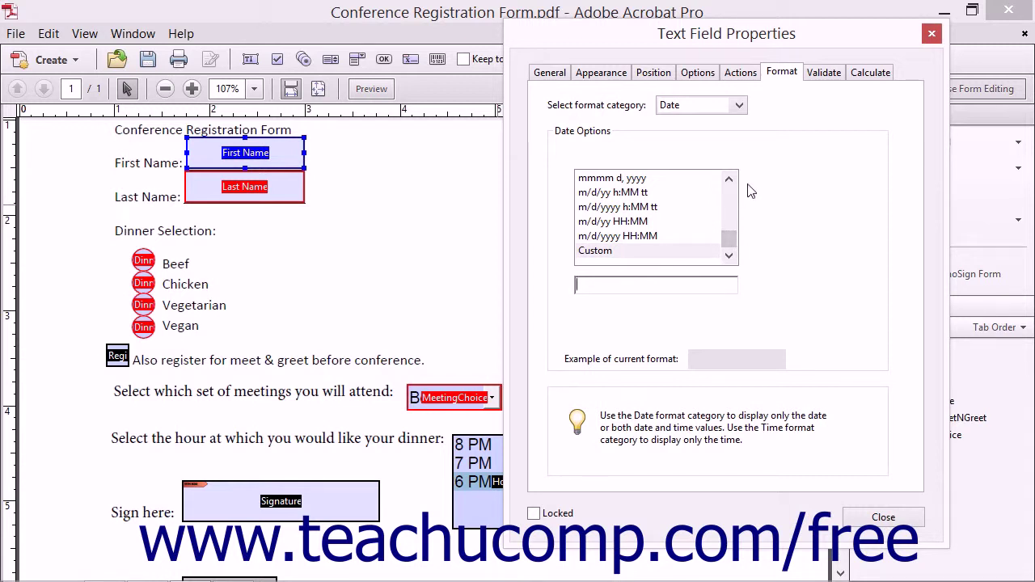
# Switch the format to Time, try HH:MM, then choose Custom with an empty pattern
pyautogui.click(739, 106)
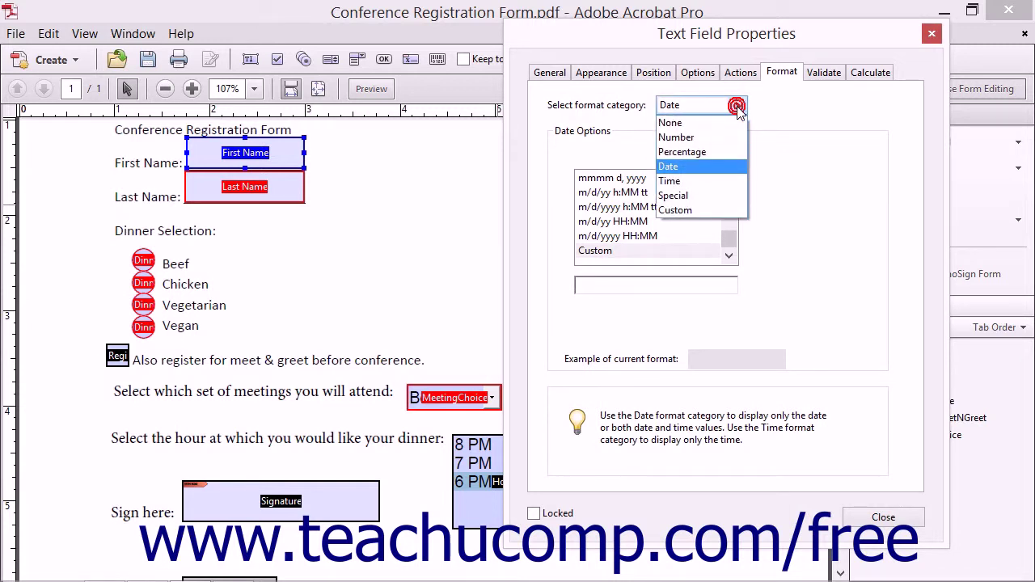
pyautogui.click(697, 180)
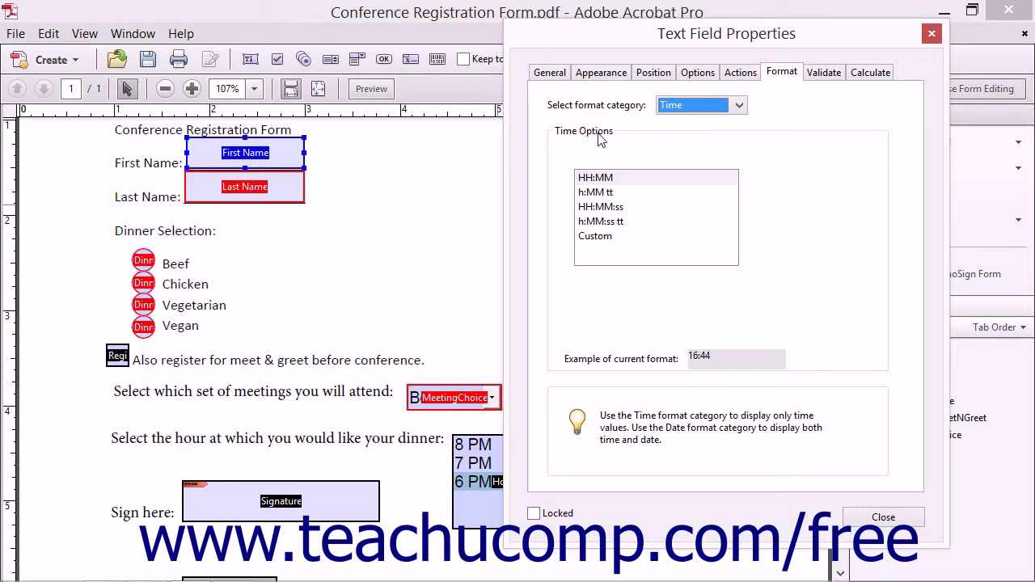
pyautogui.click(612, 180)
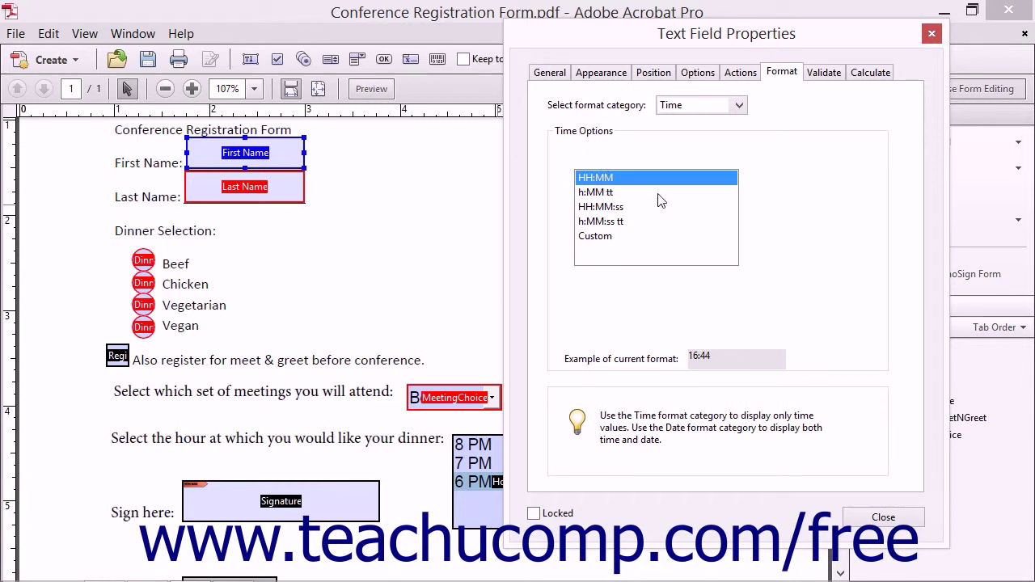
pyautogui.click(611, 243)
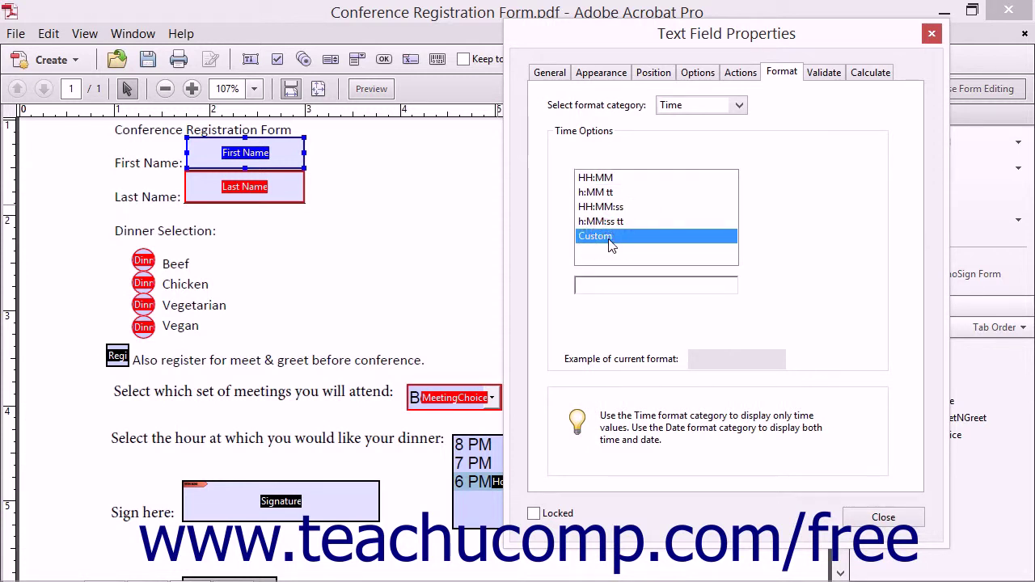
pyautogui.click(605, 284)
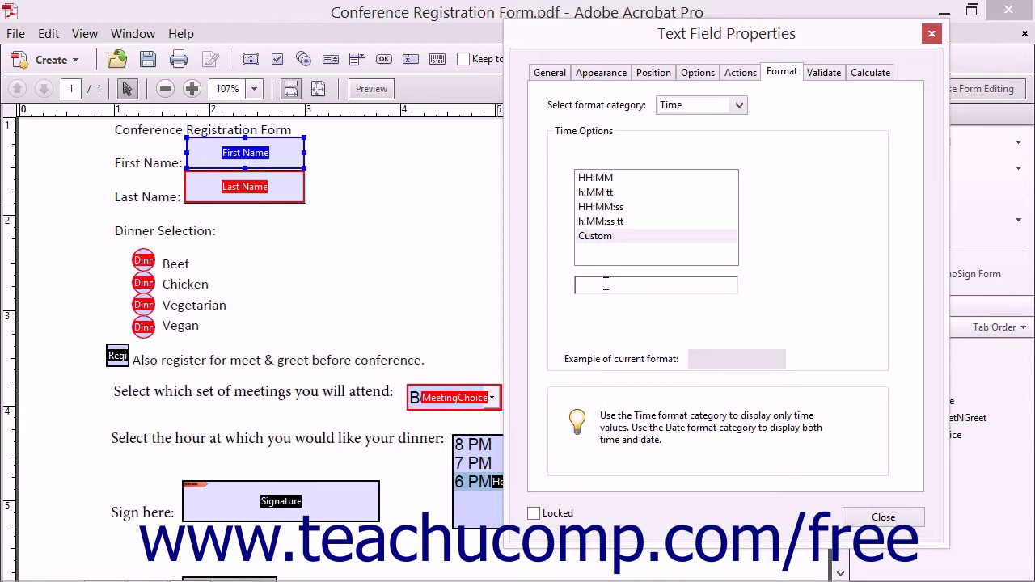
# Switch the format to Special, try Zip Code, then pick Arbitrary Mask with an empty mask
pyautogui.click(739, 105)
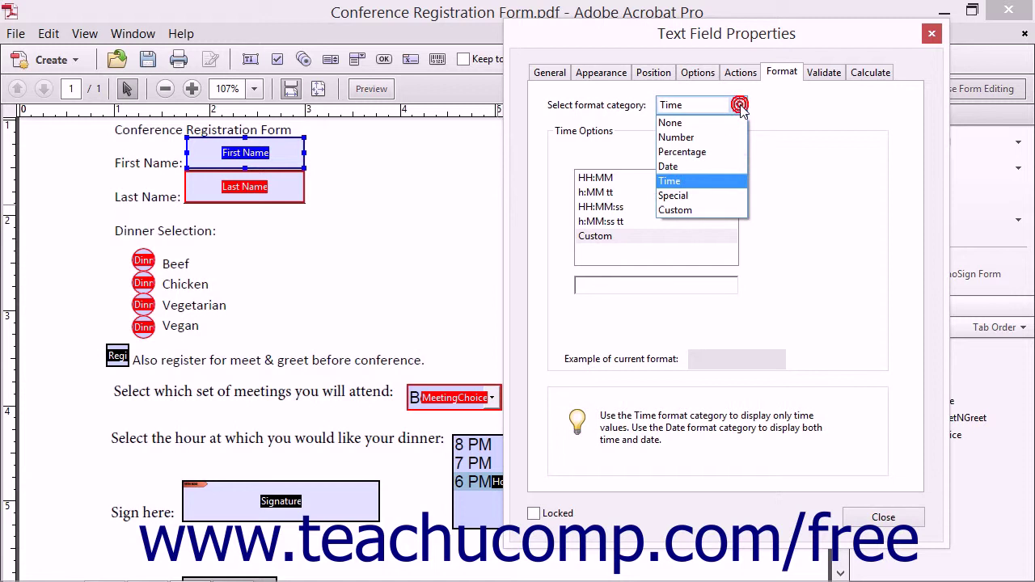
pyautogui.click(701, 195)
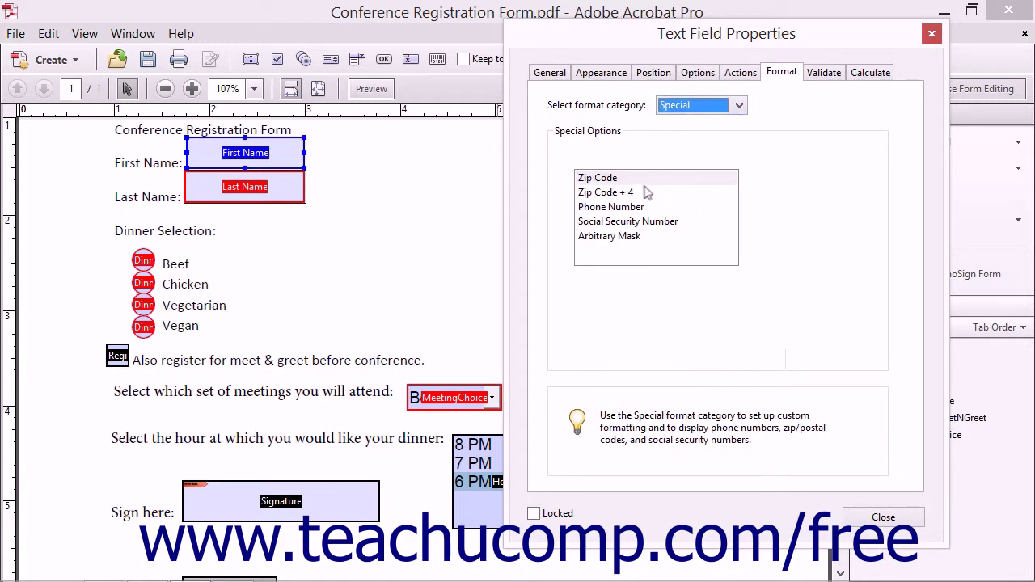
pyautogui.click(583, 137)
pyautogui.click(599, 180)
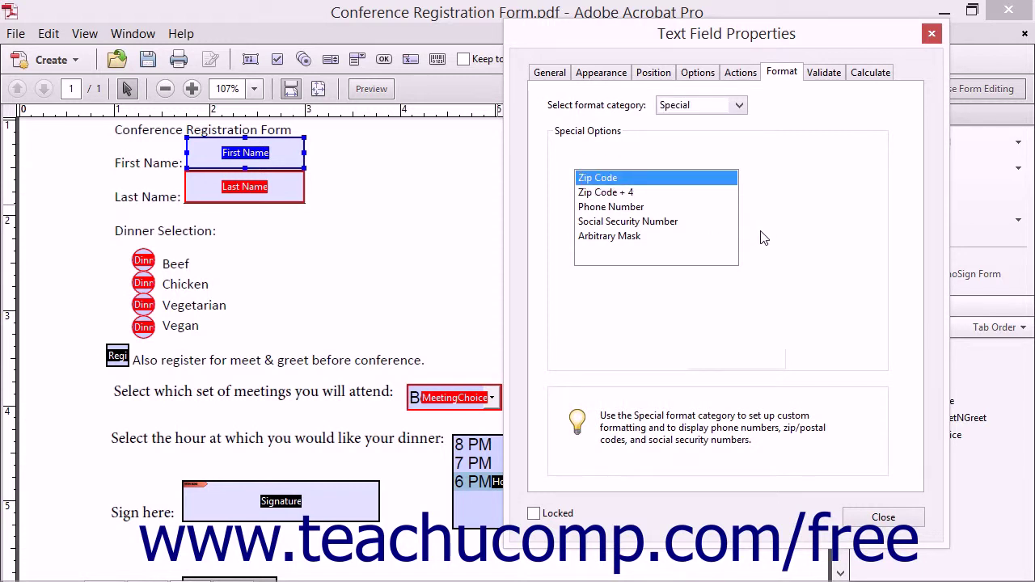
pyautogui.click(635, 241)
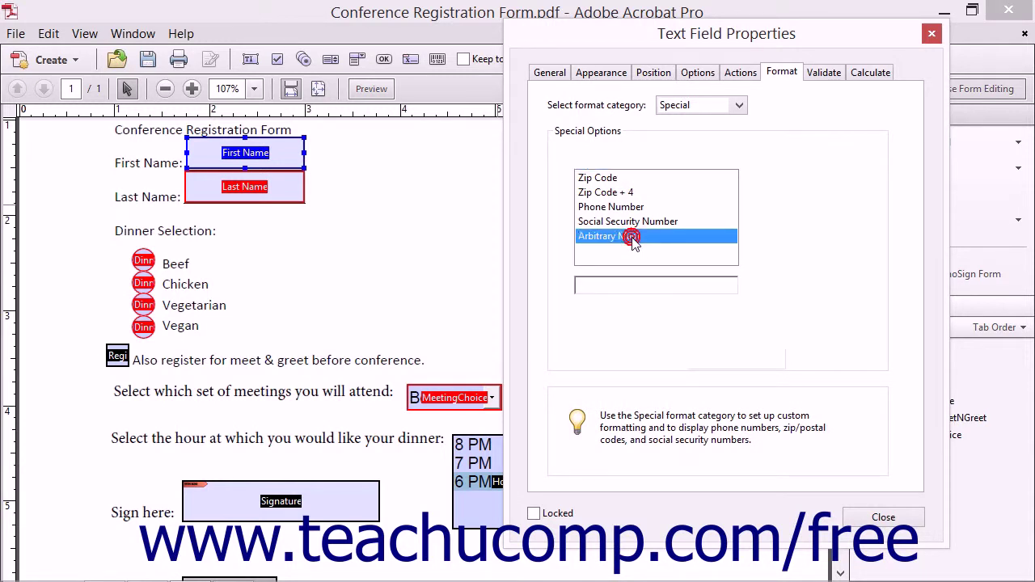
pyautogui.click(612, 286)
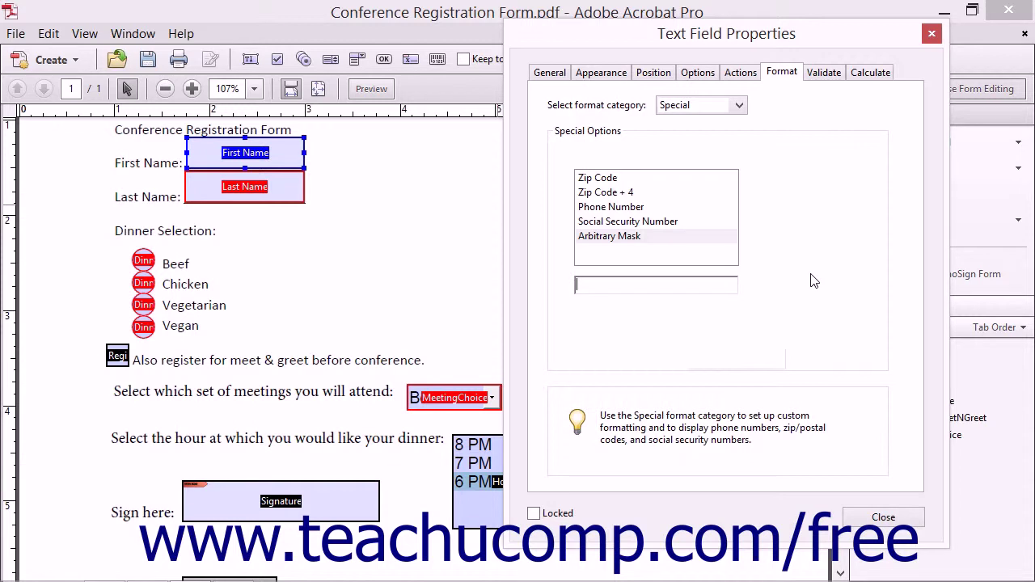
# Set the category to Custom and open the empty Custom Format Script in the JavaScript Editor
pyautogui.click(739, 106)
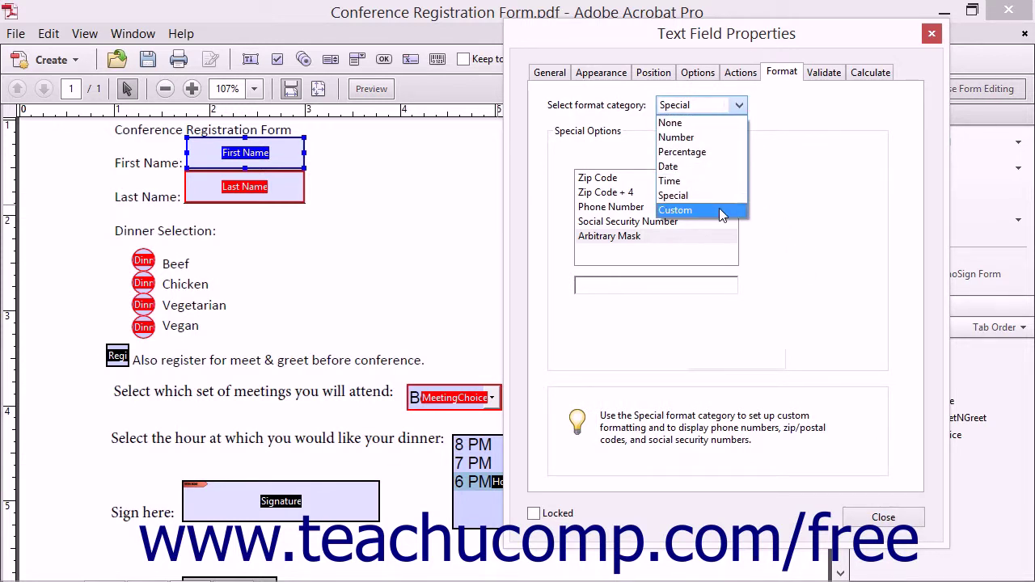
pyautogui.click(722, 212)
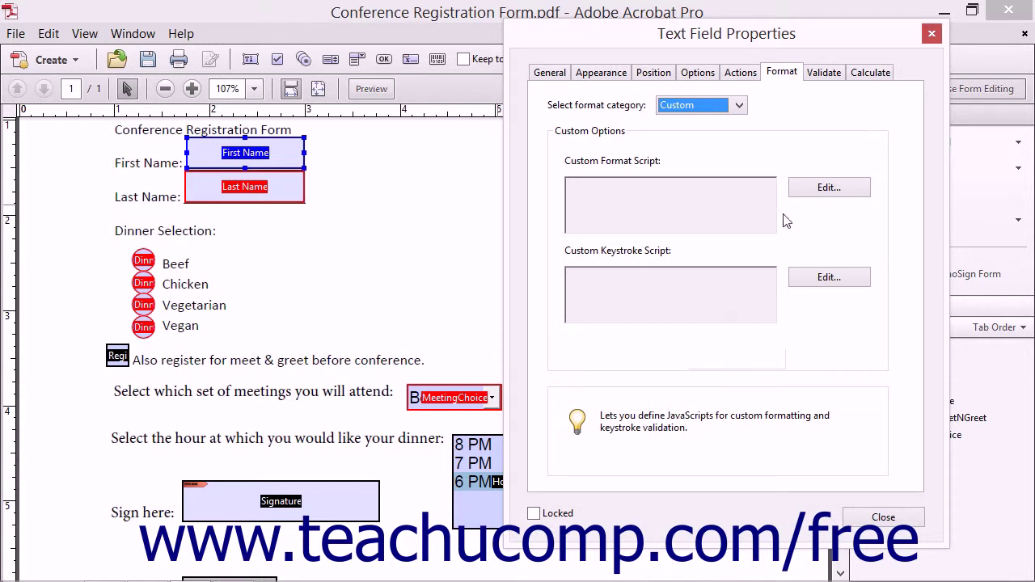
pyautogui.click(825, 188)
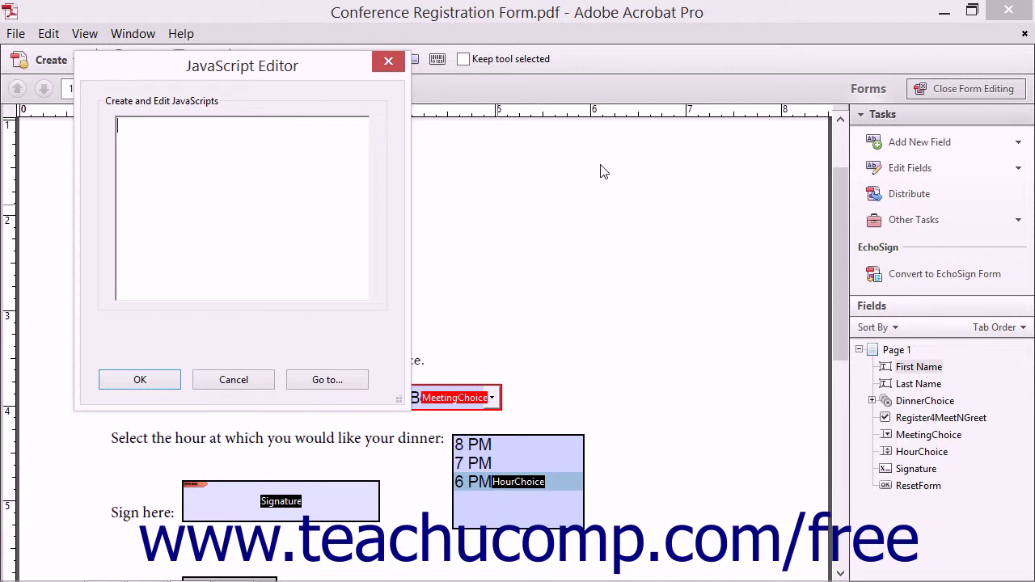
pyautogui.click(263, 138)
# Cancel the format script, reselect Custom, and open the empty Custom Keystroke Script
pyautogui.click(233, 380)
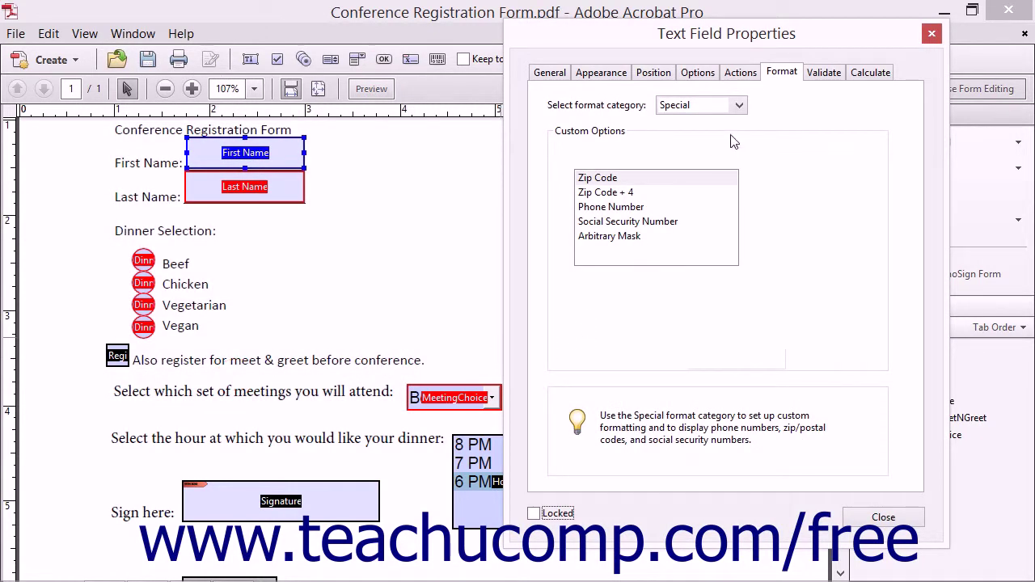
pyautogui.click(742, 103)
pyautogui.click(714, 210)
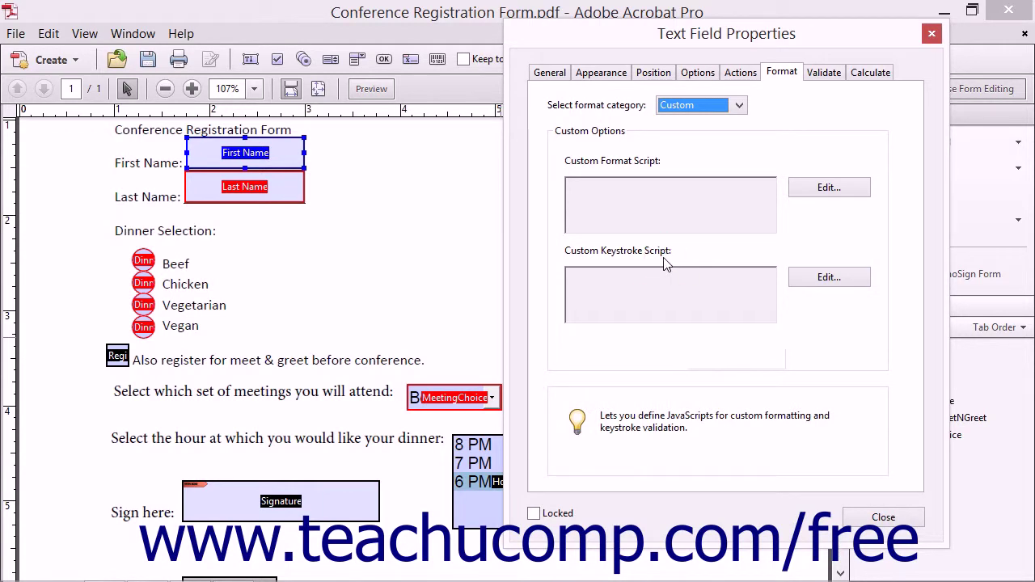
pyautogui.click(811, 279)
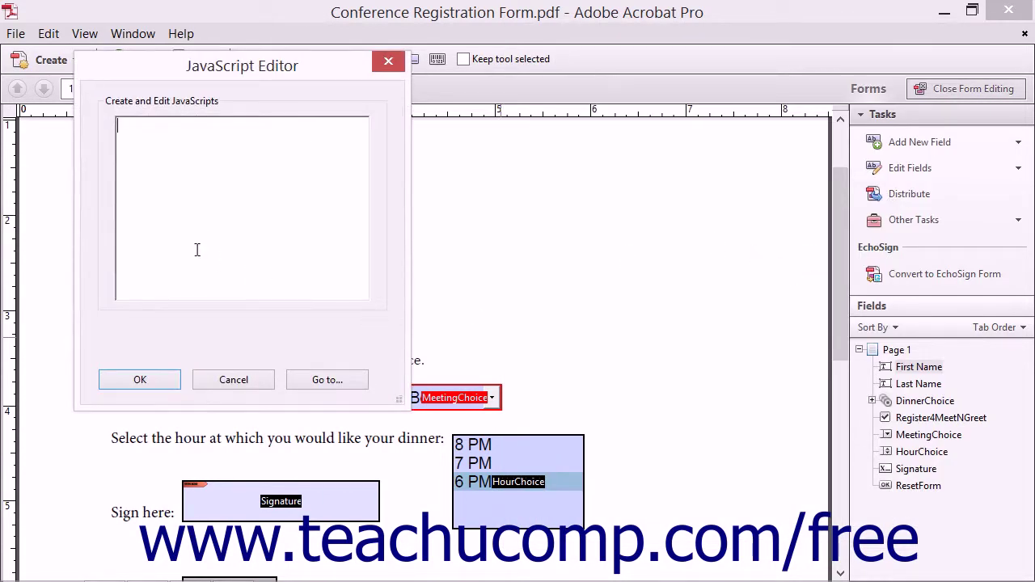
pyautogui.click(173, 165)
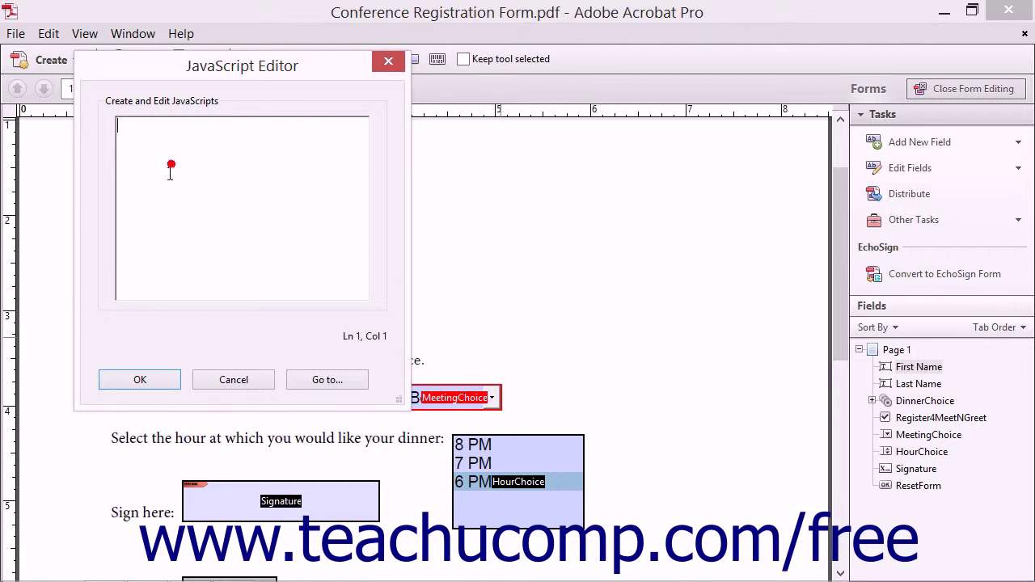